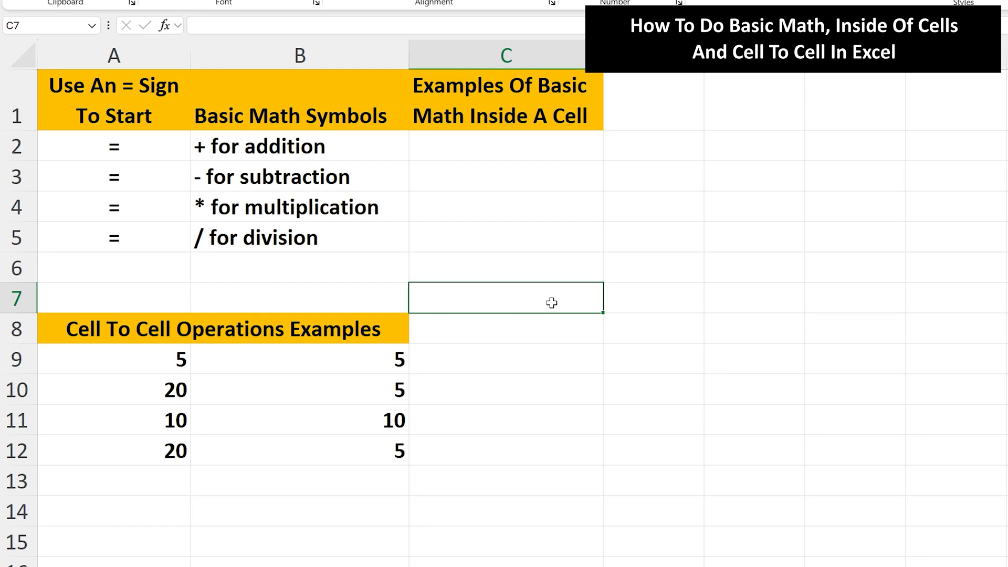
Step: Enter the addition formula =5+5+10 in cell C2
{"action": "left_click", "coordinate": [546, 145]}
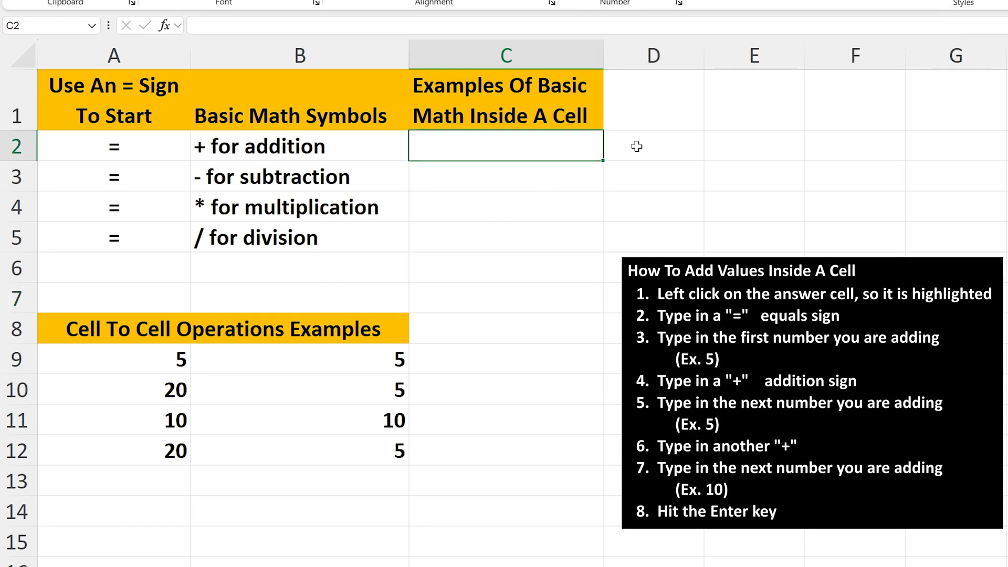
{"action": "type", "text": "=5"}
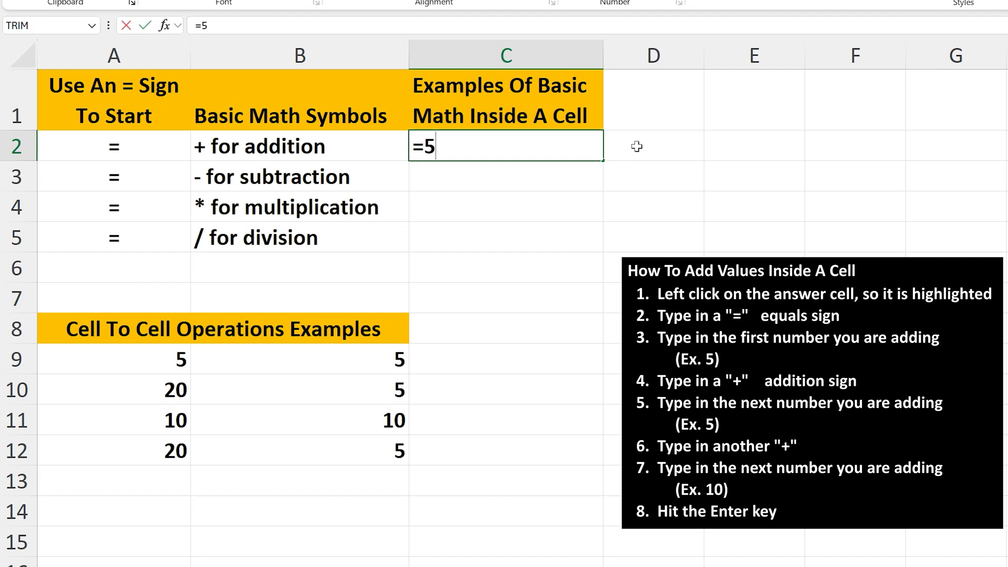
{"action": "type", "text": "+5+10"}
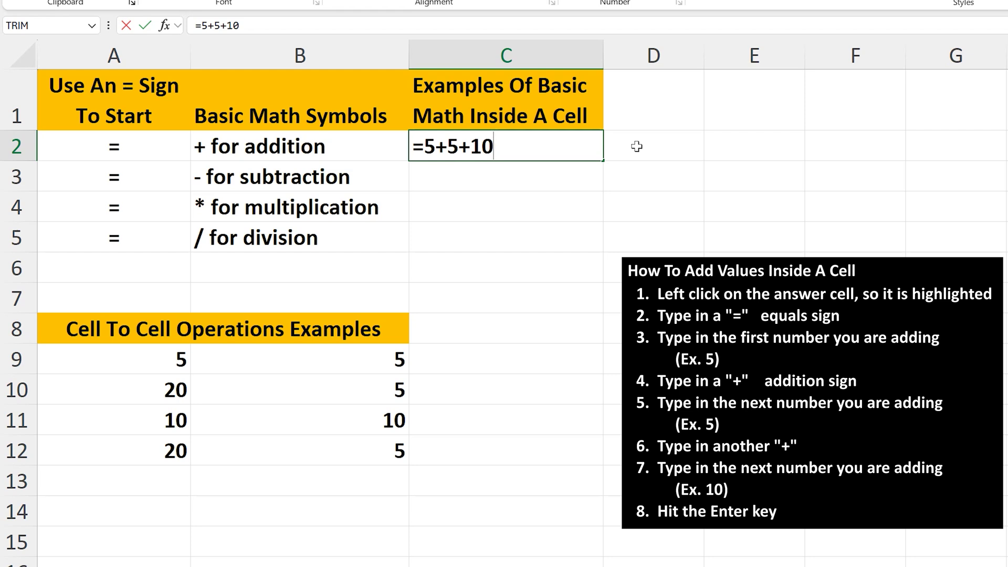
{"action": "key", "text": "Return"}
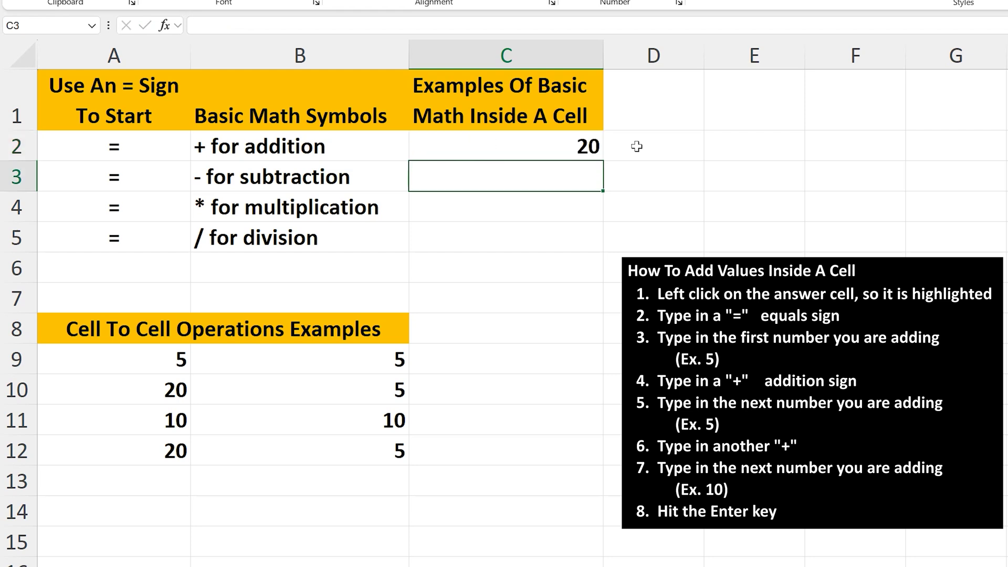
Step: Enter the subtraction formula =20-5-7 in cell C3 to get 8
{"action": "left_click", "coordinate": [638, 146]}
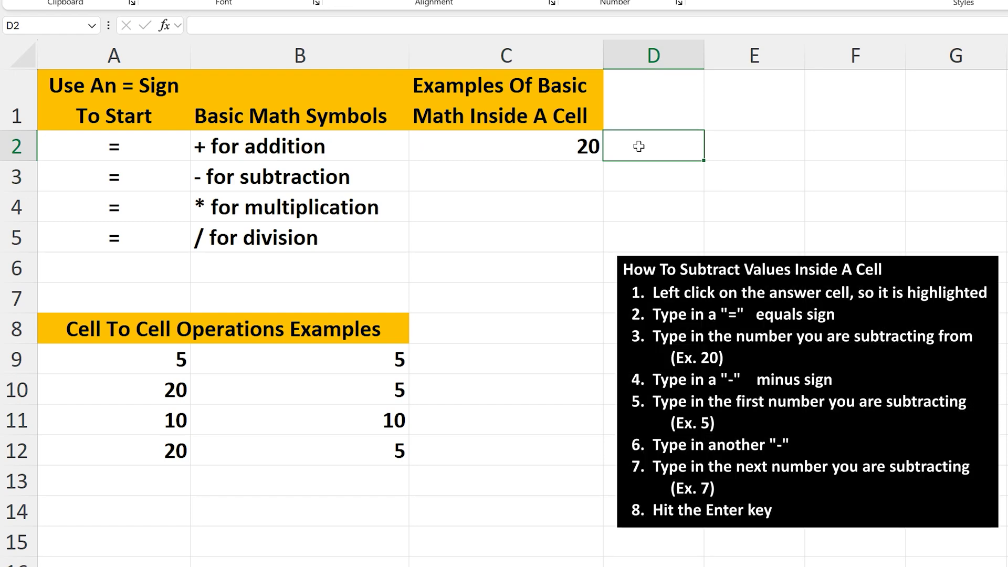
{"action": "left_click", "coordinate": [567, 180]}
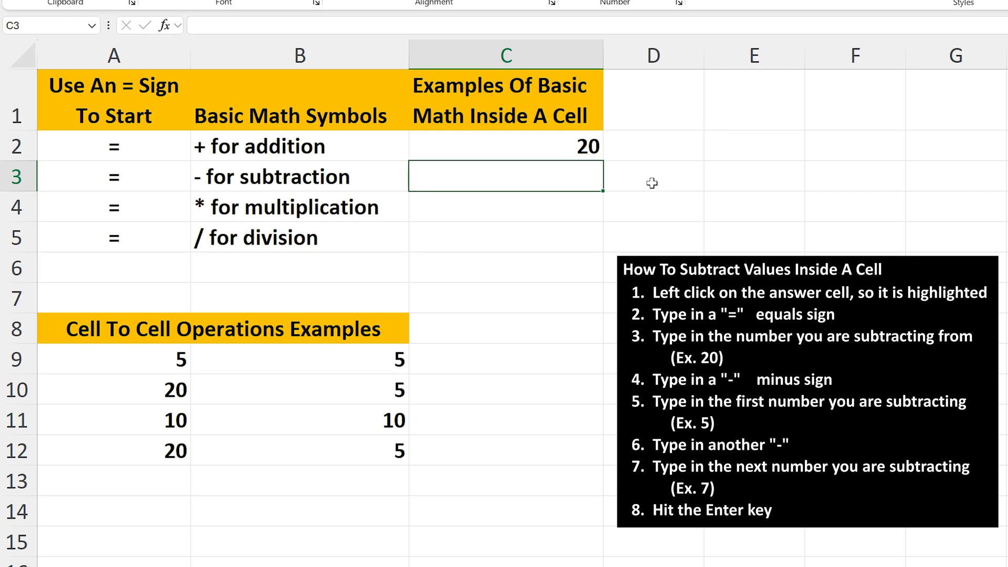
{"action": "type", "text": "=20"}
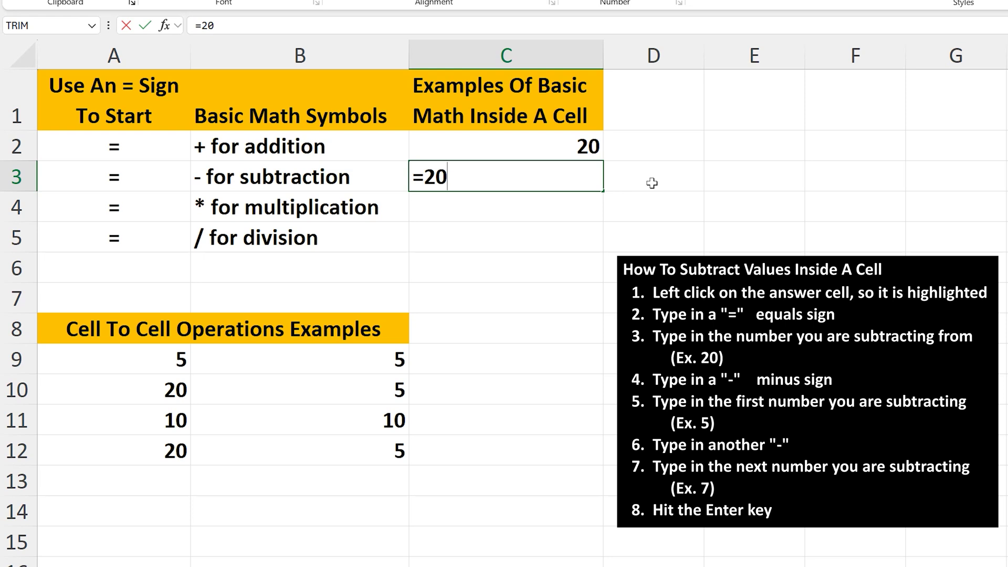
{"action": "type", "text": "-5-7"}
{"action": "key", "text": "Return"}
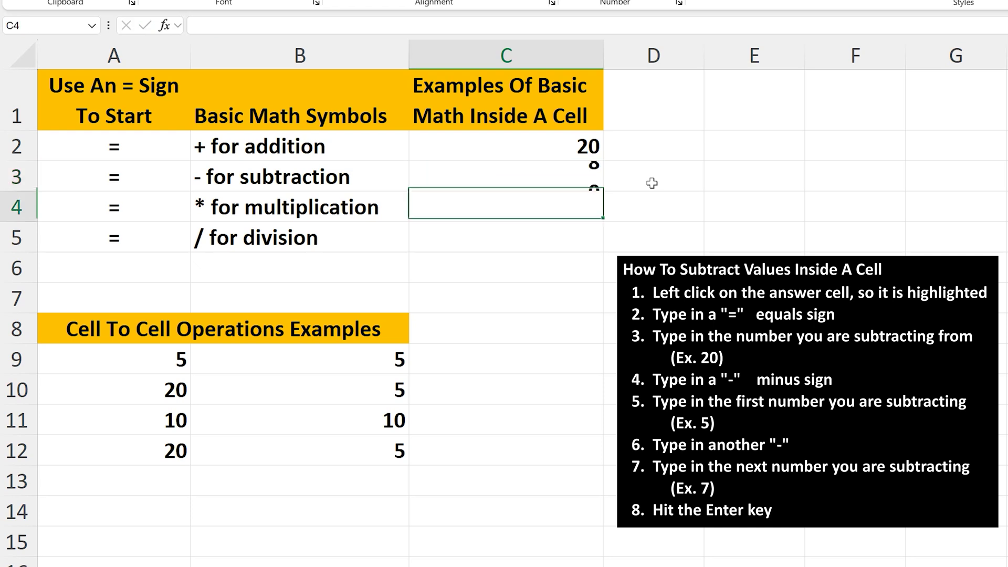
{"action": "left_click", "coordinate": [653, 183]}
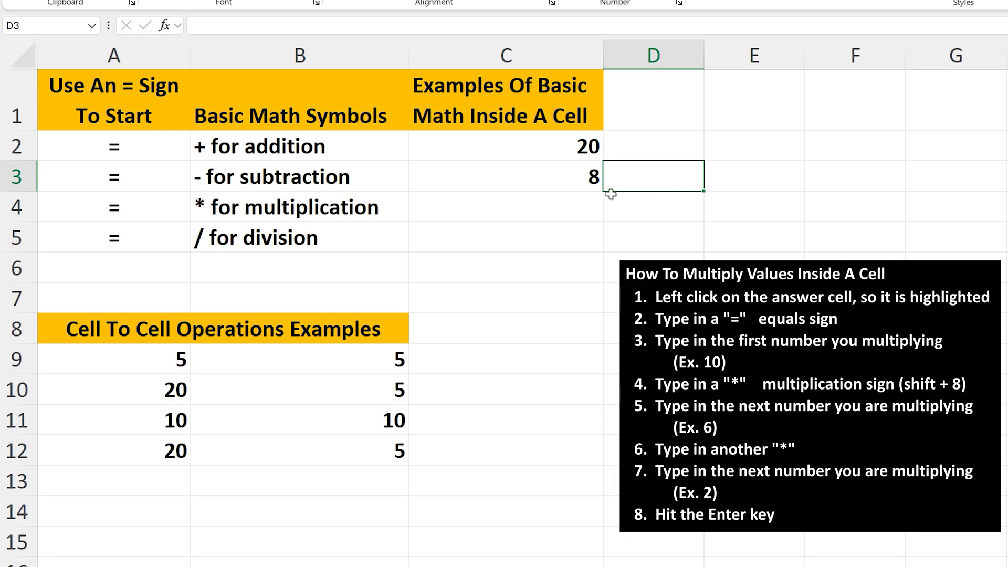
Step: Enter the multiplication formula =10*6*2 in cell C4 to get 120
{"action": "left_click", "coordinate": [583, 200]}
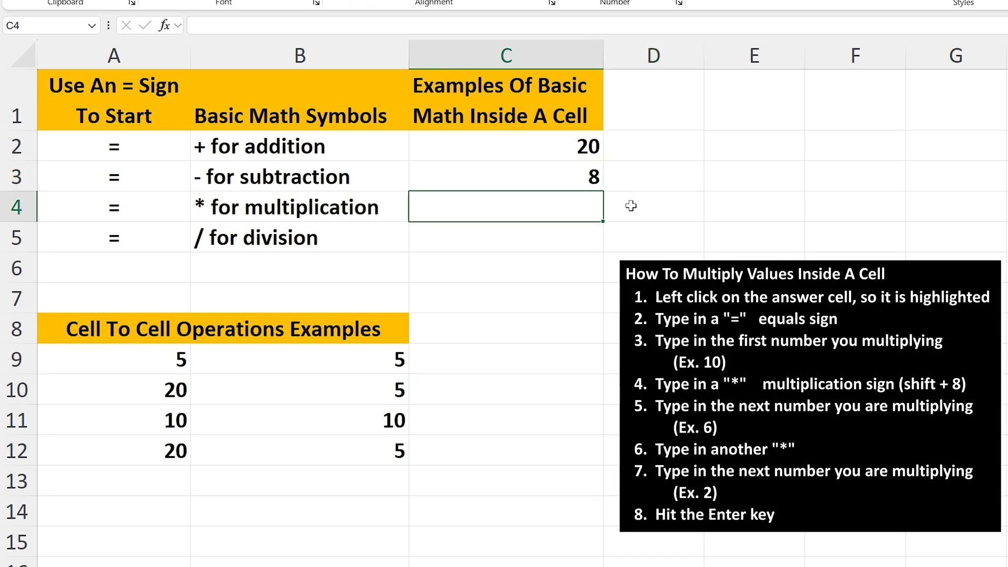
{"action": "type", "text": "="}
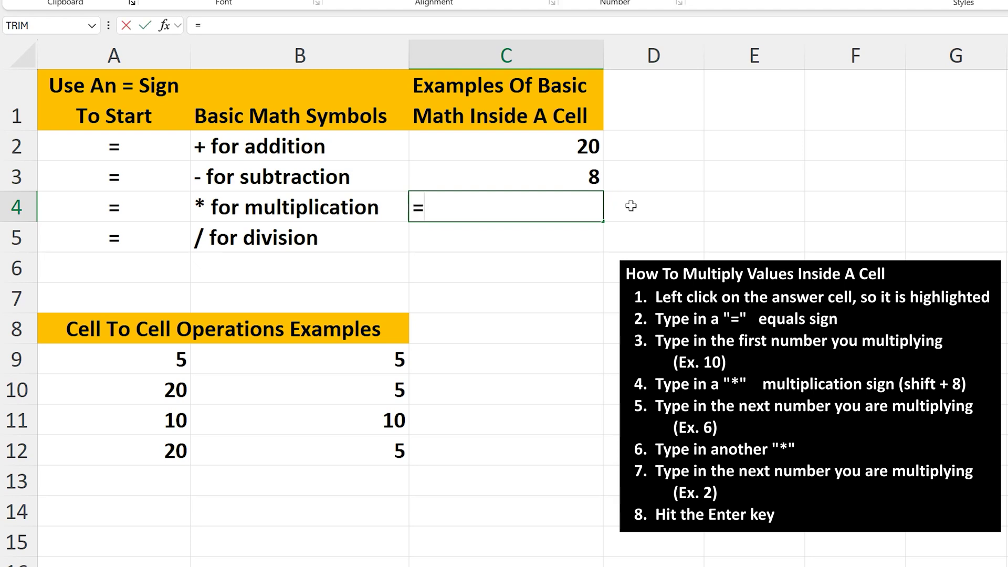
{"action": "type", "text": "10*6"}
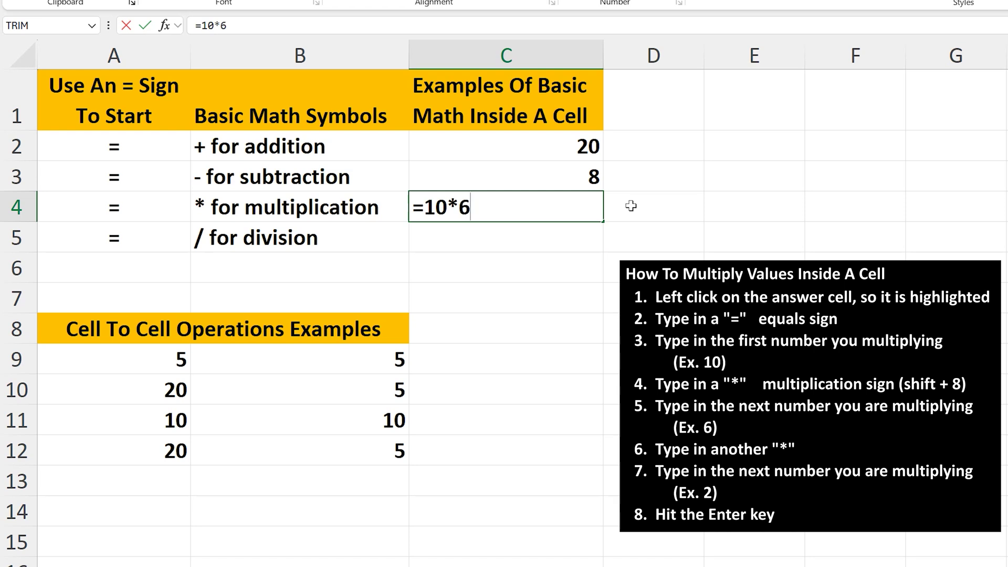
{"action": "type", "text": "*2"}
{"action": "key", "text": "Return"}
{"action": "left_click", "coordinate": [631, 206]}
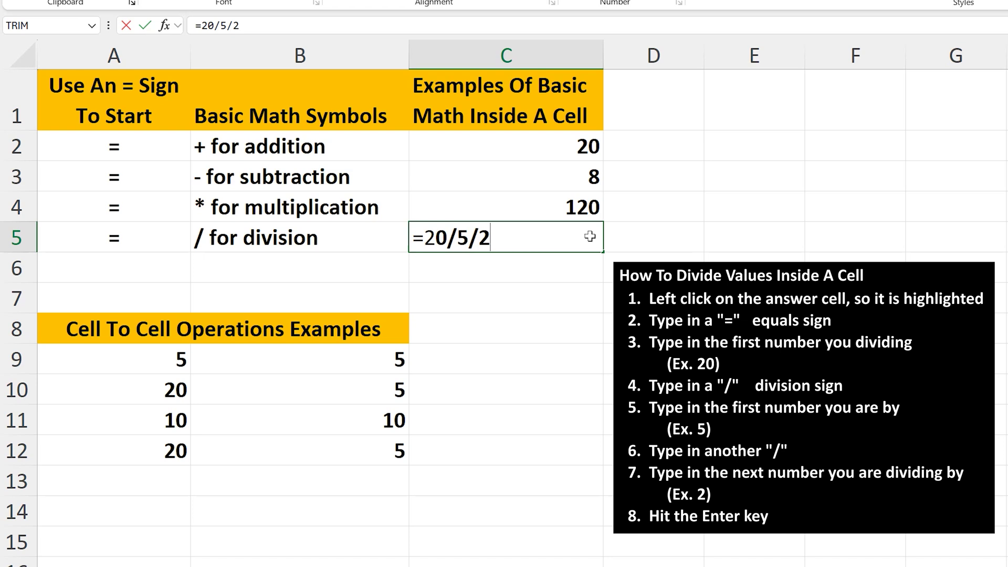
Step: Commit the division formula =20/5/2 in cell C5 so it shows 2
{"action": "key", "text": "Return"}
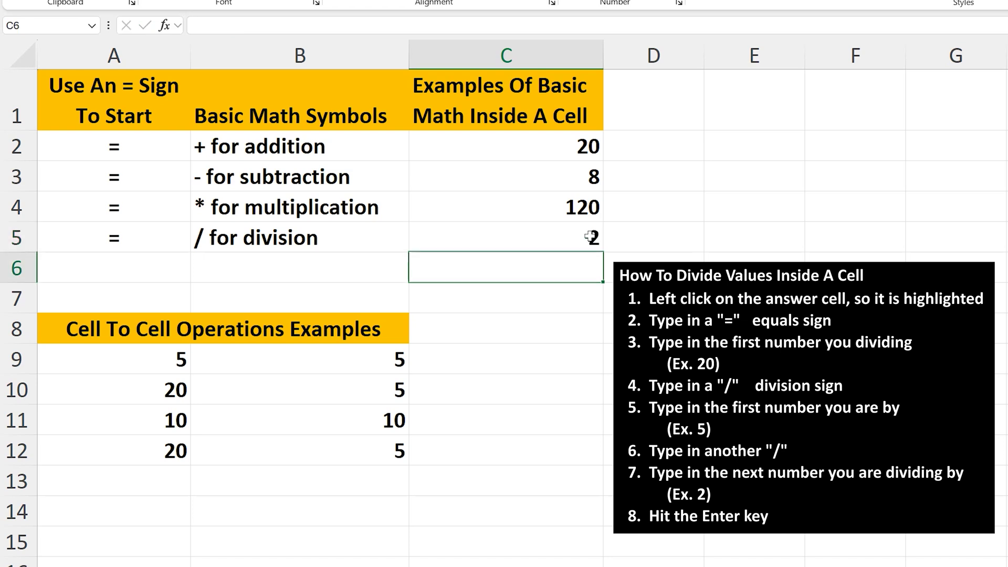
{"action": "left_click", "coordinate": [640, 237]}
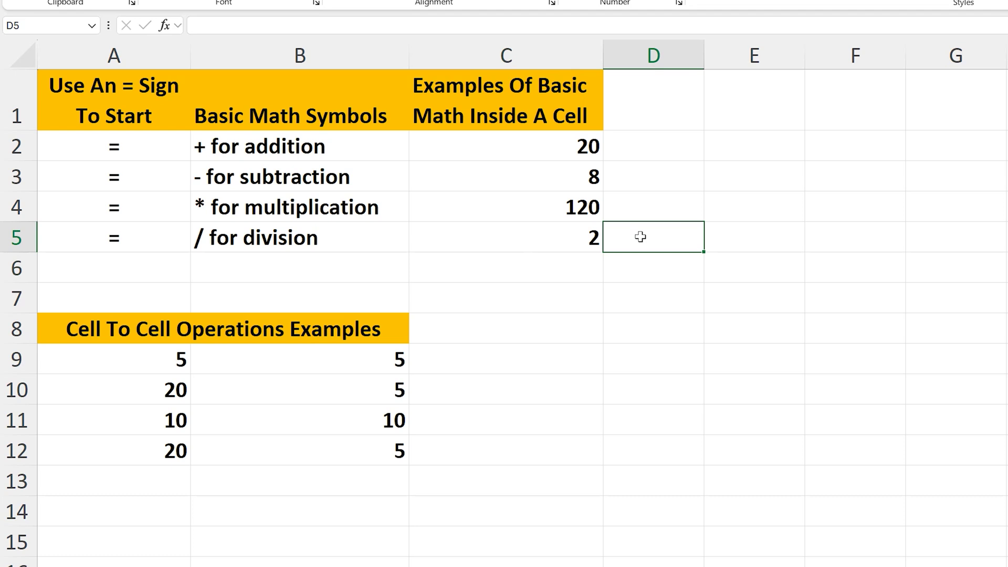
Step: Build the formula =A9+B9 in C9 by referencing A9 and B9
{"action": "left_click", "coordinate": [546, 359]}
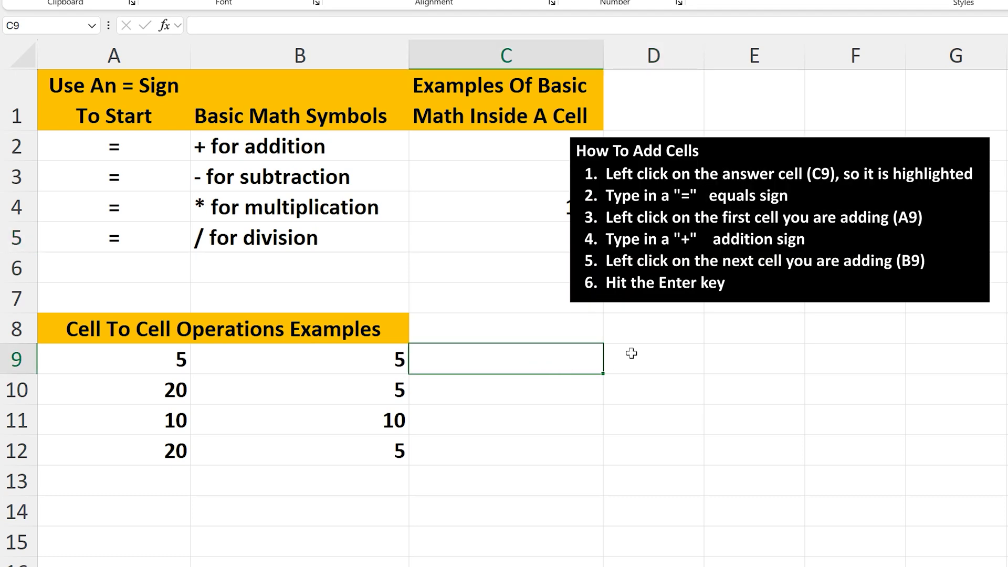
{"action": "type", "text": "="}
{"action": "left_click", "coordinate": [159, 360]}
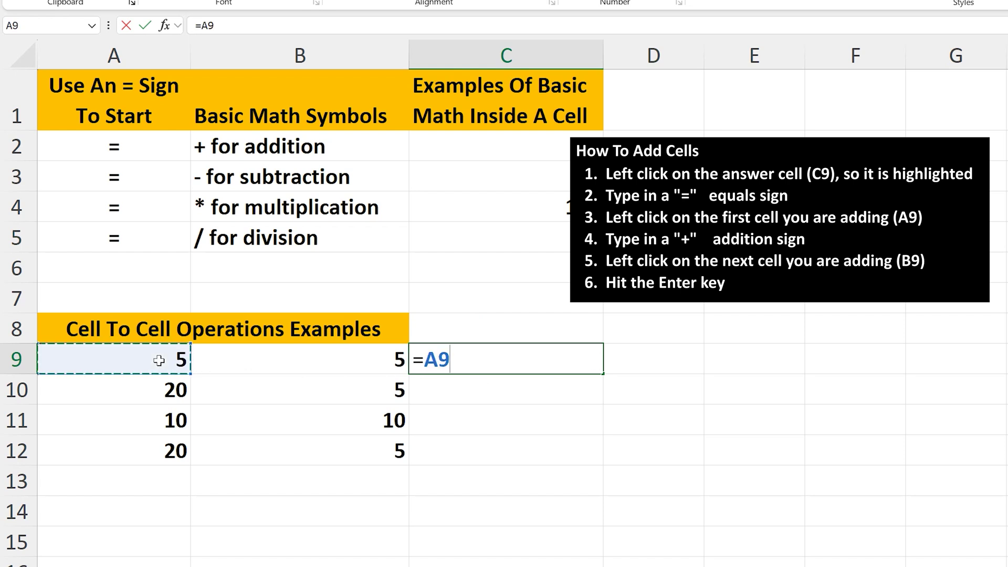
{"action": "type", "text": "+"}
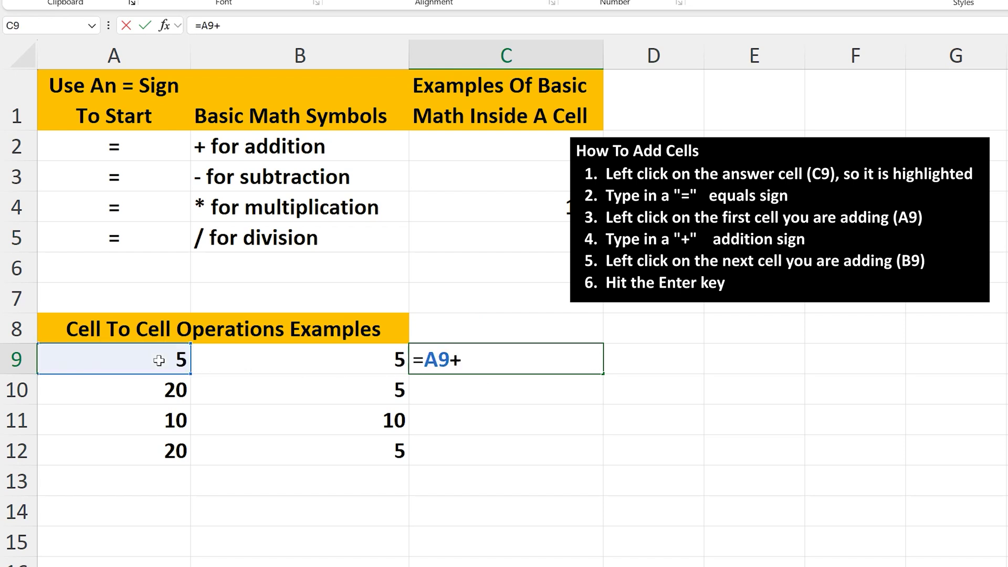
{"action": "left_click", "coordinate": [234, 359]}
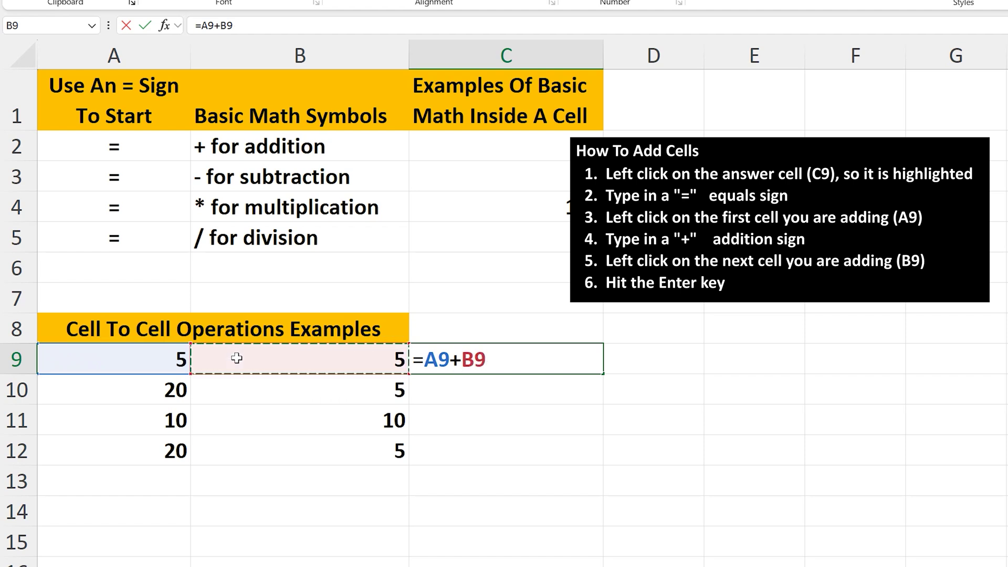
{"action": "key", "text": "Return"}
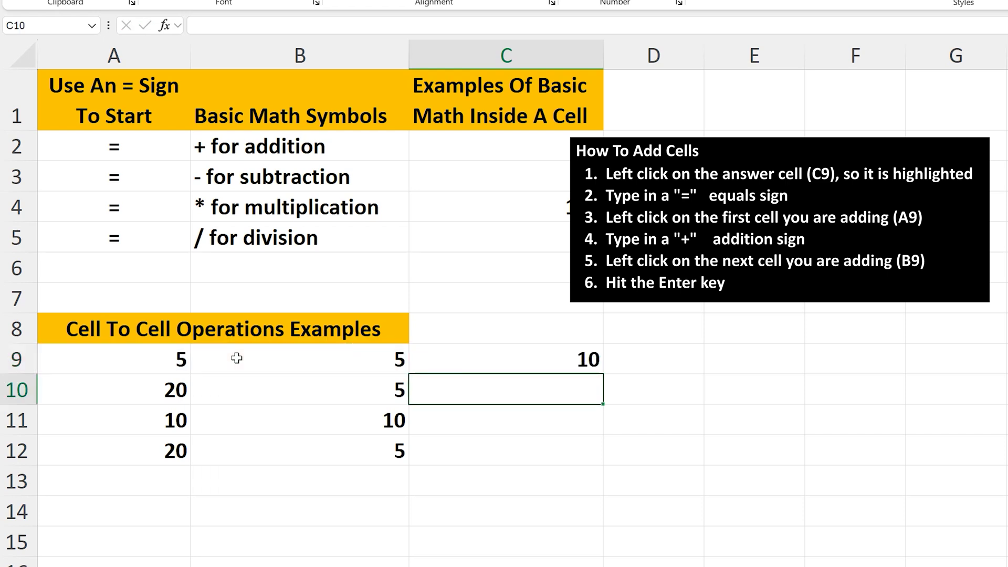
{"action": "left_click", "coordinate": [464, 444]}
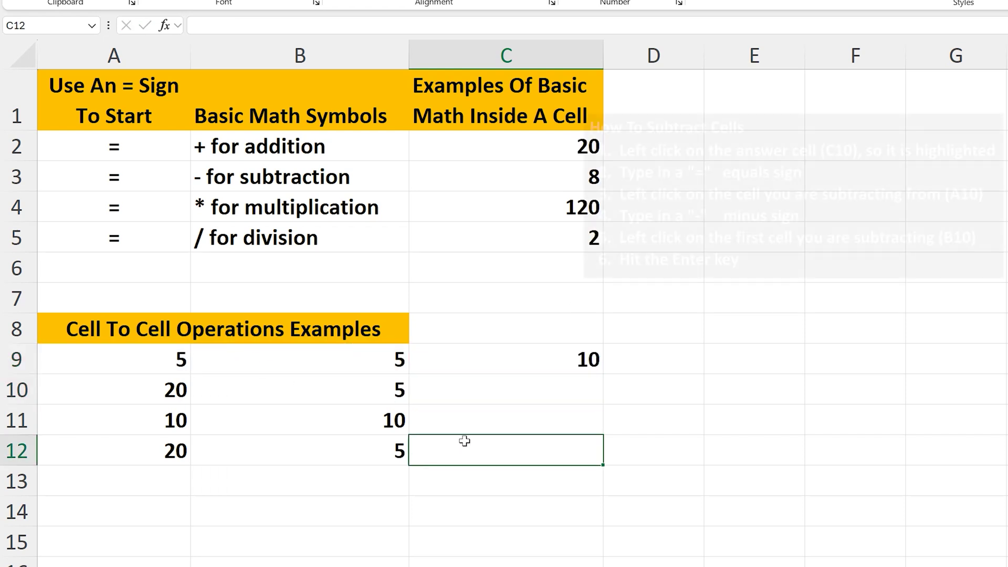
Step: Build the formula =A10-B10 in C10 by referencing A10 and B10
{"action": "left_click", "coordinate": [500, 391]}
{"action": "type", "text": "="}
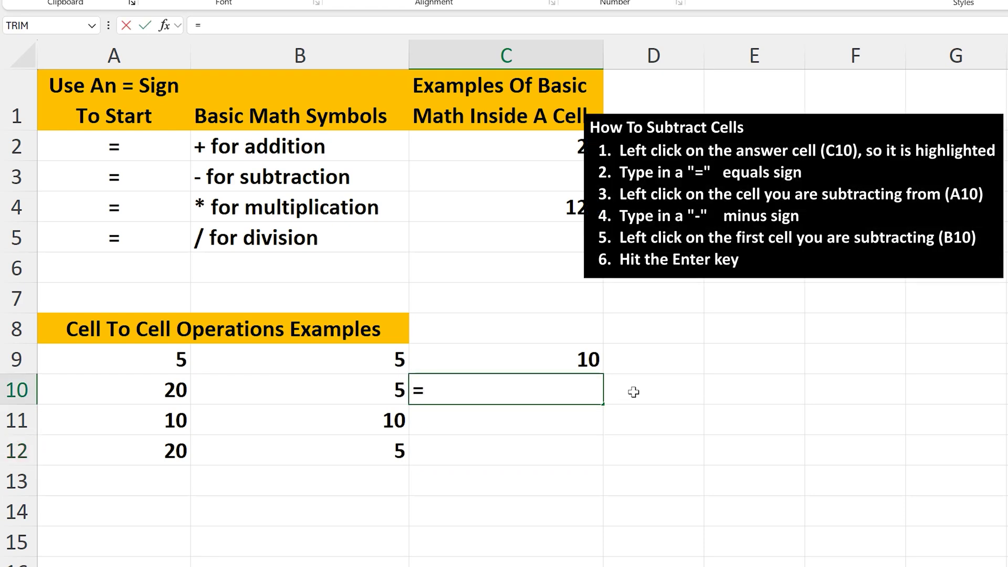
{"action": "left_click", "coordinate": [161, 389]}
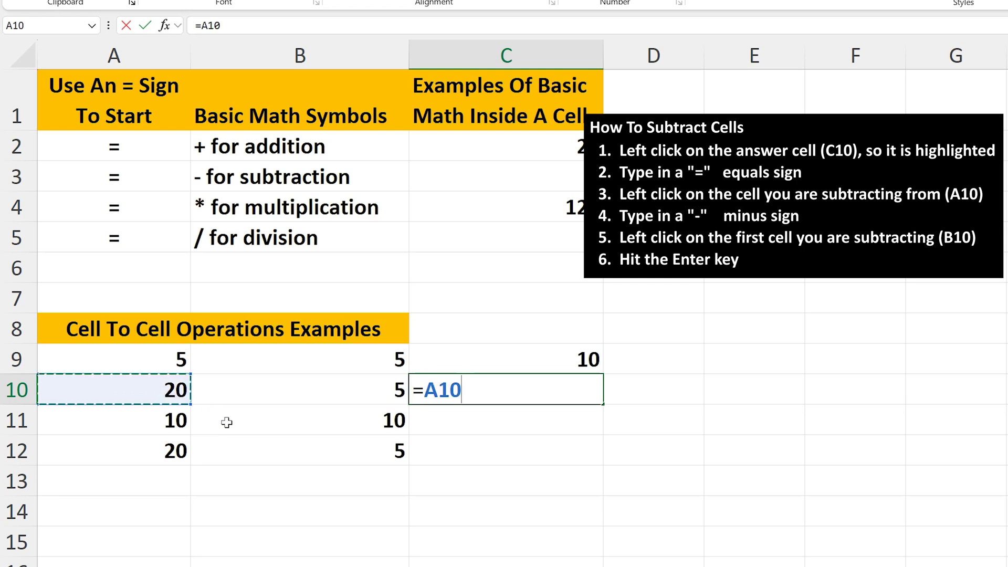
{"action": "type", "text": "-"}
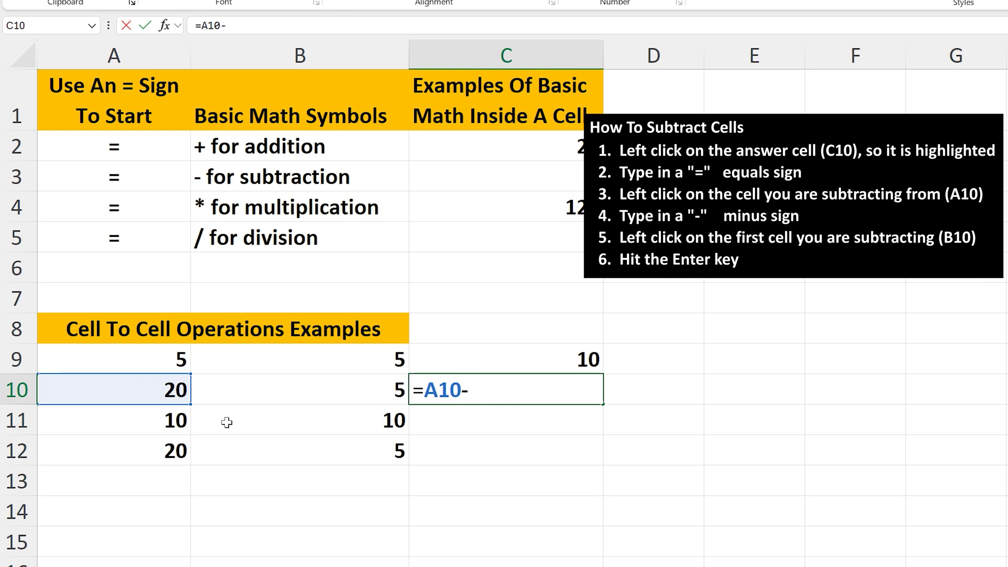
{"action": "left_click", "coordinate": [290, 389]}
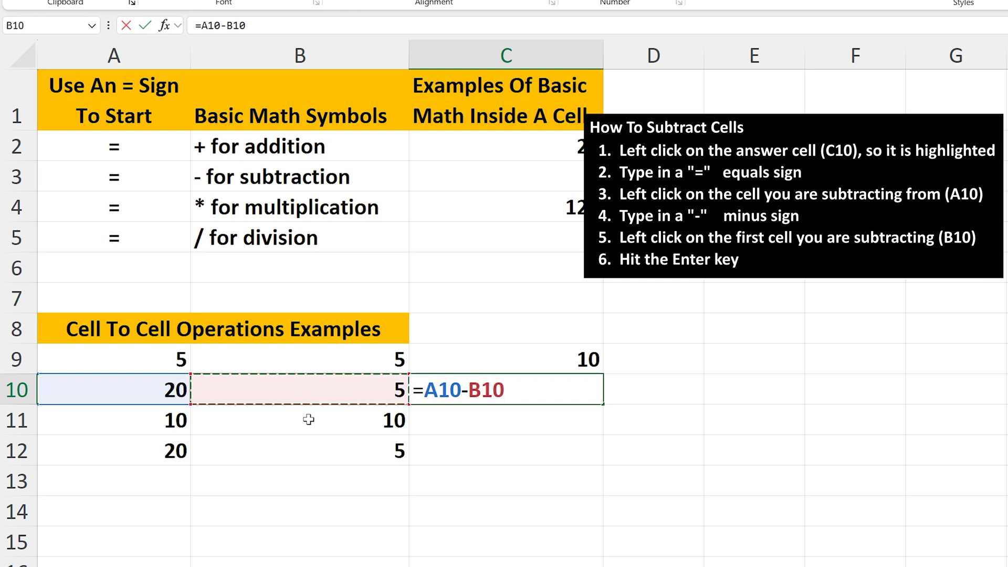
{"action": "key", "text": "Return"}
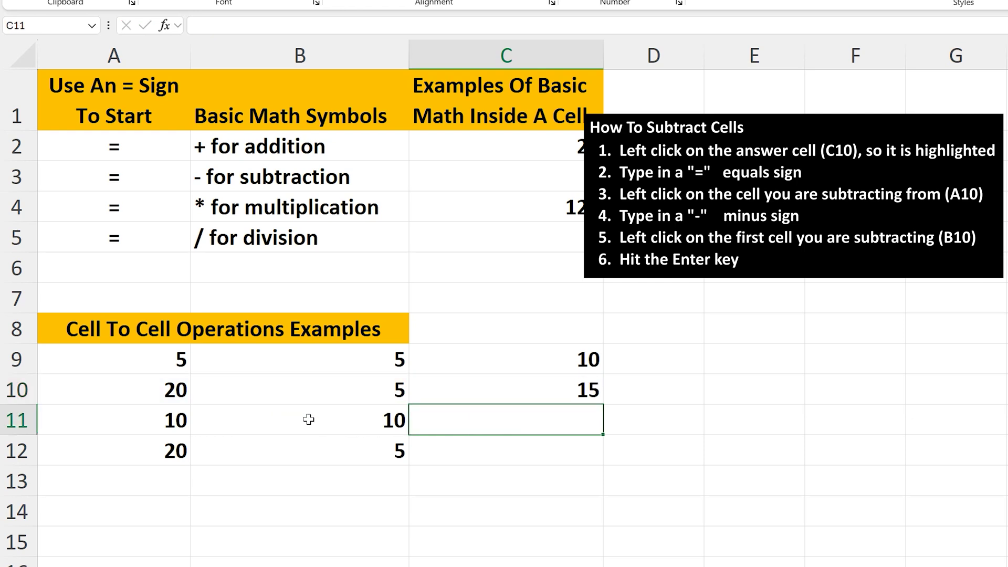
{"action": "left_click", "coordinate": [632, 391]}
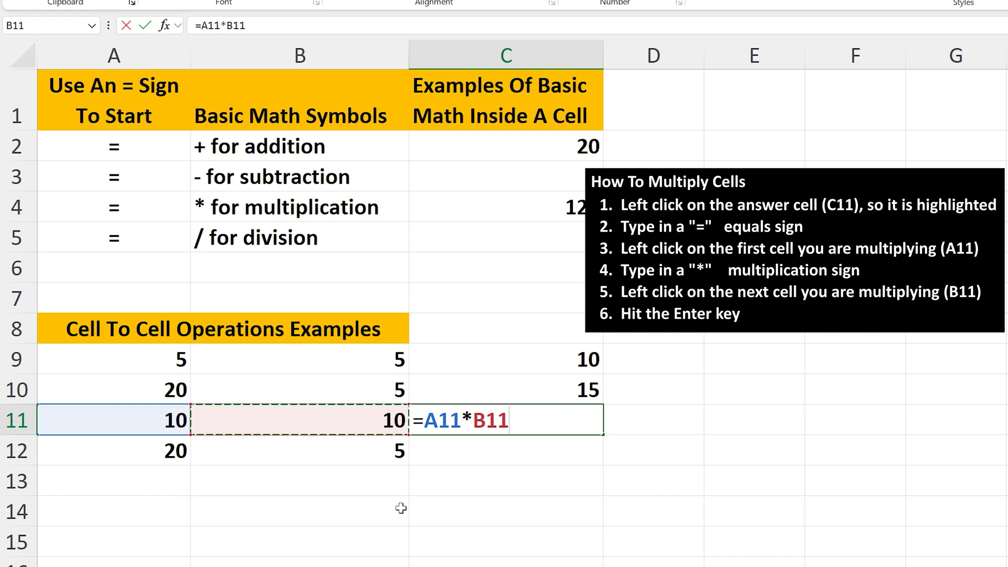
Step: Commit =A11*B11 in C11 and =A12/B12 in C12, giving 100 and 4
{"action": "key", "text": "Return"}
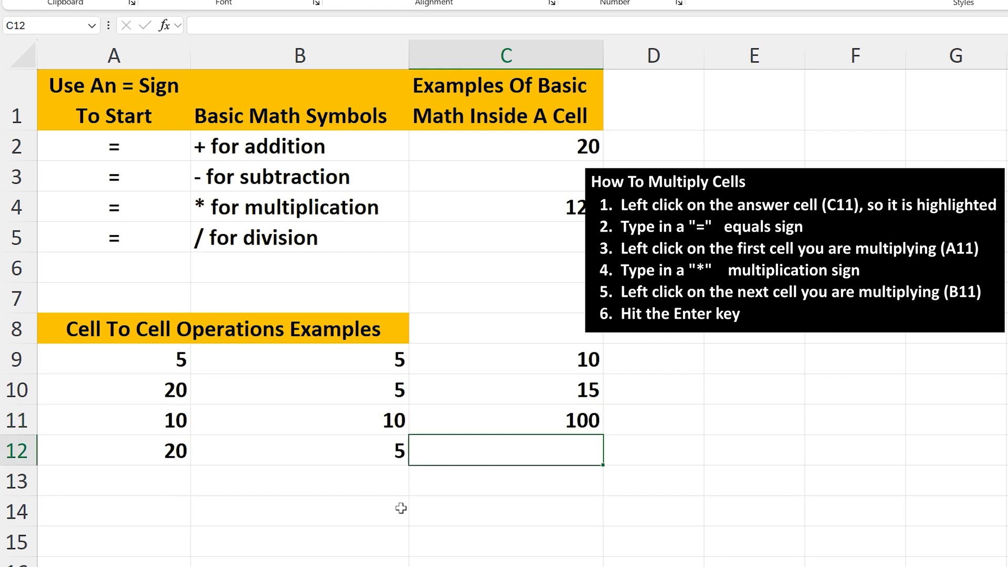
{"action": "type", "text": "="}
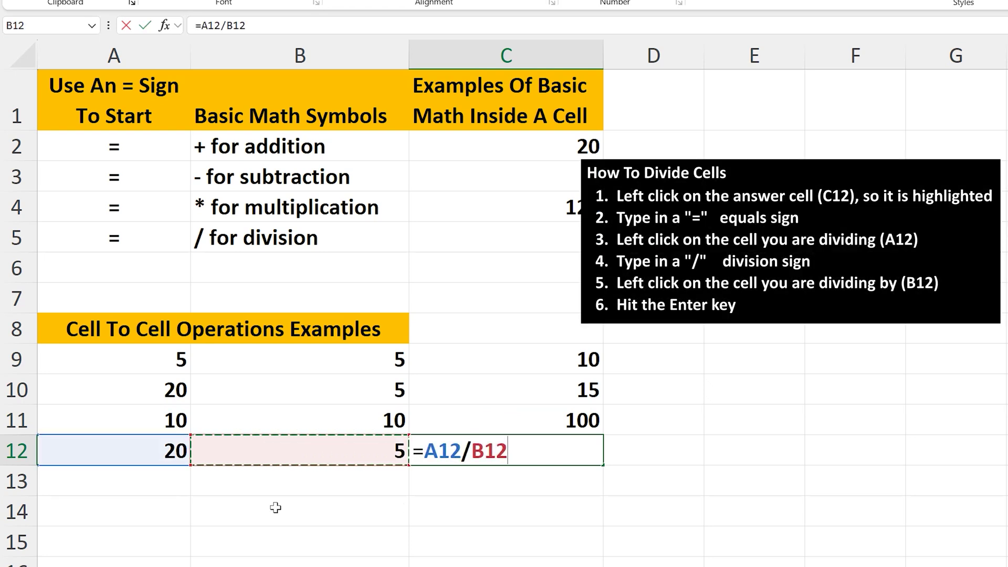
{"action": "key", "text": "Return"}
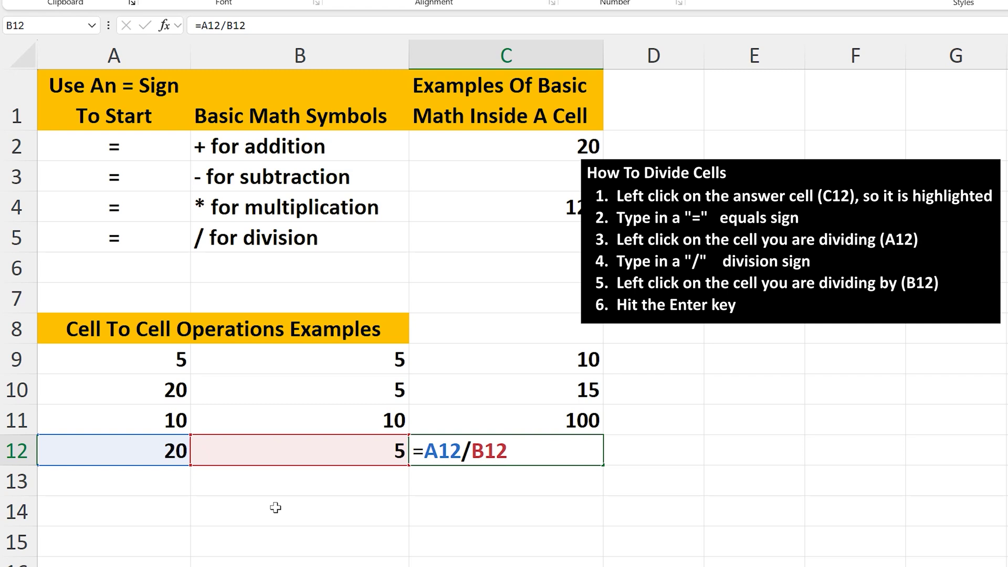
{"action": "key", "text": "Return"}
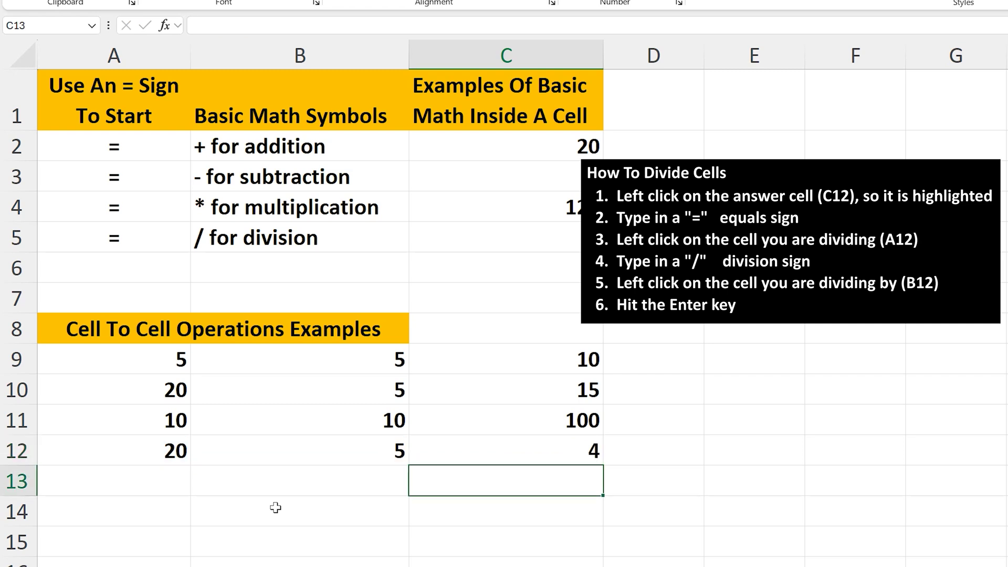